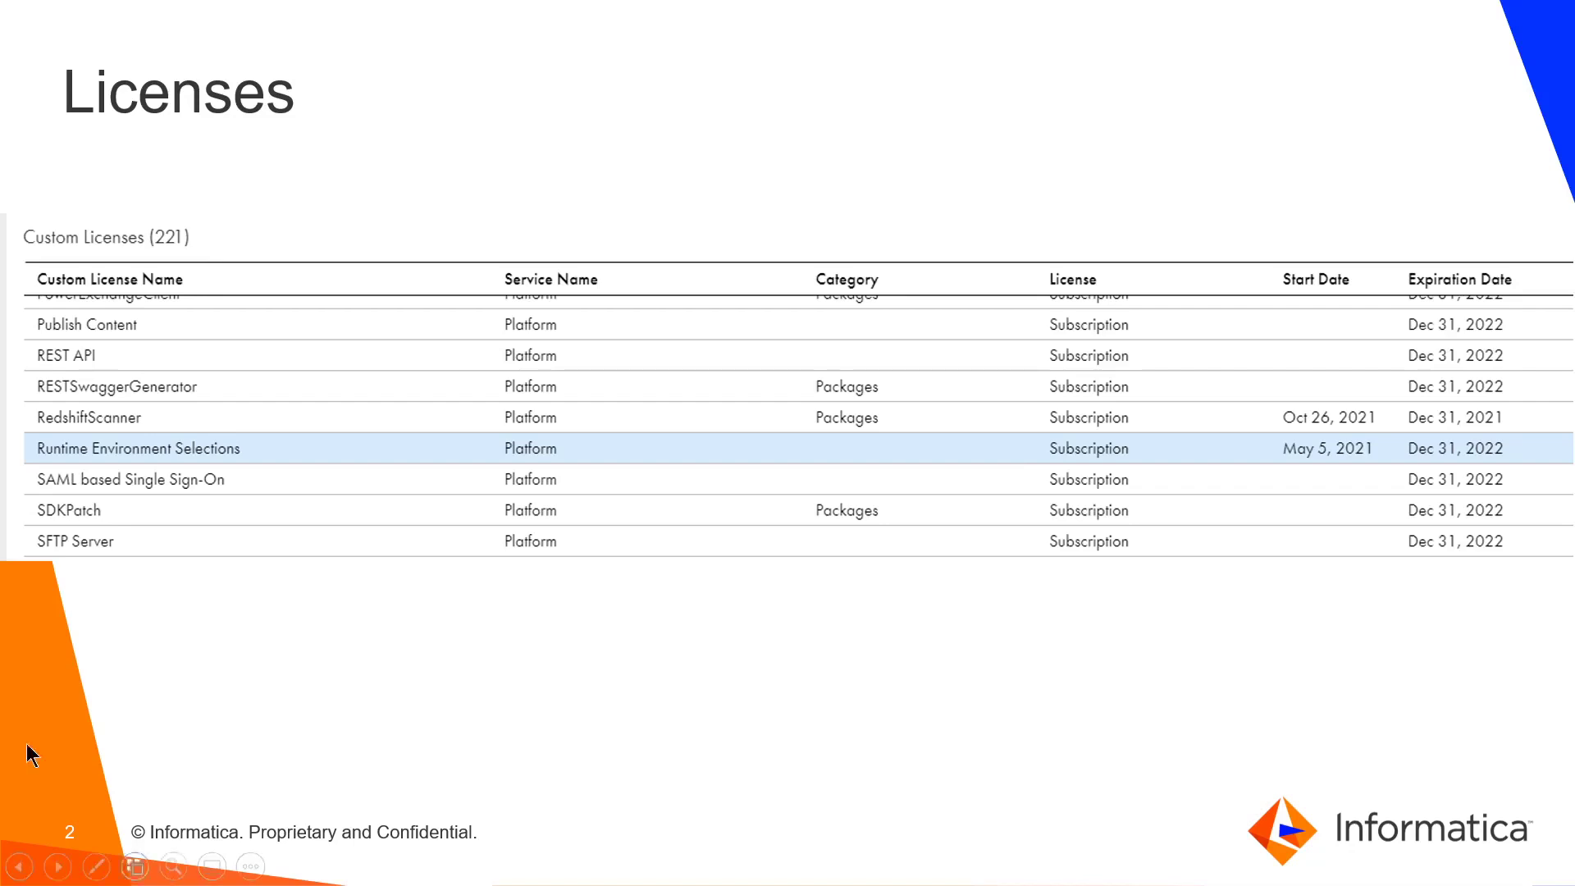
Leave the Licenses slideshow for the Informatica Administrator organization page in the browser.
{"action": "key", "text": "alt+Tab"}
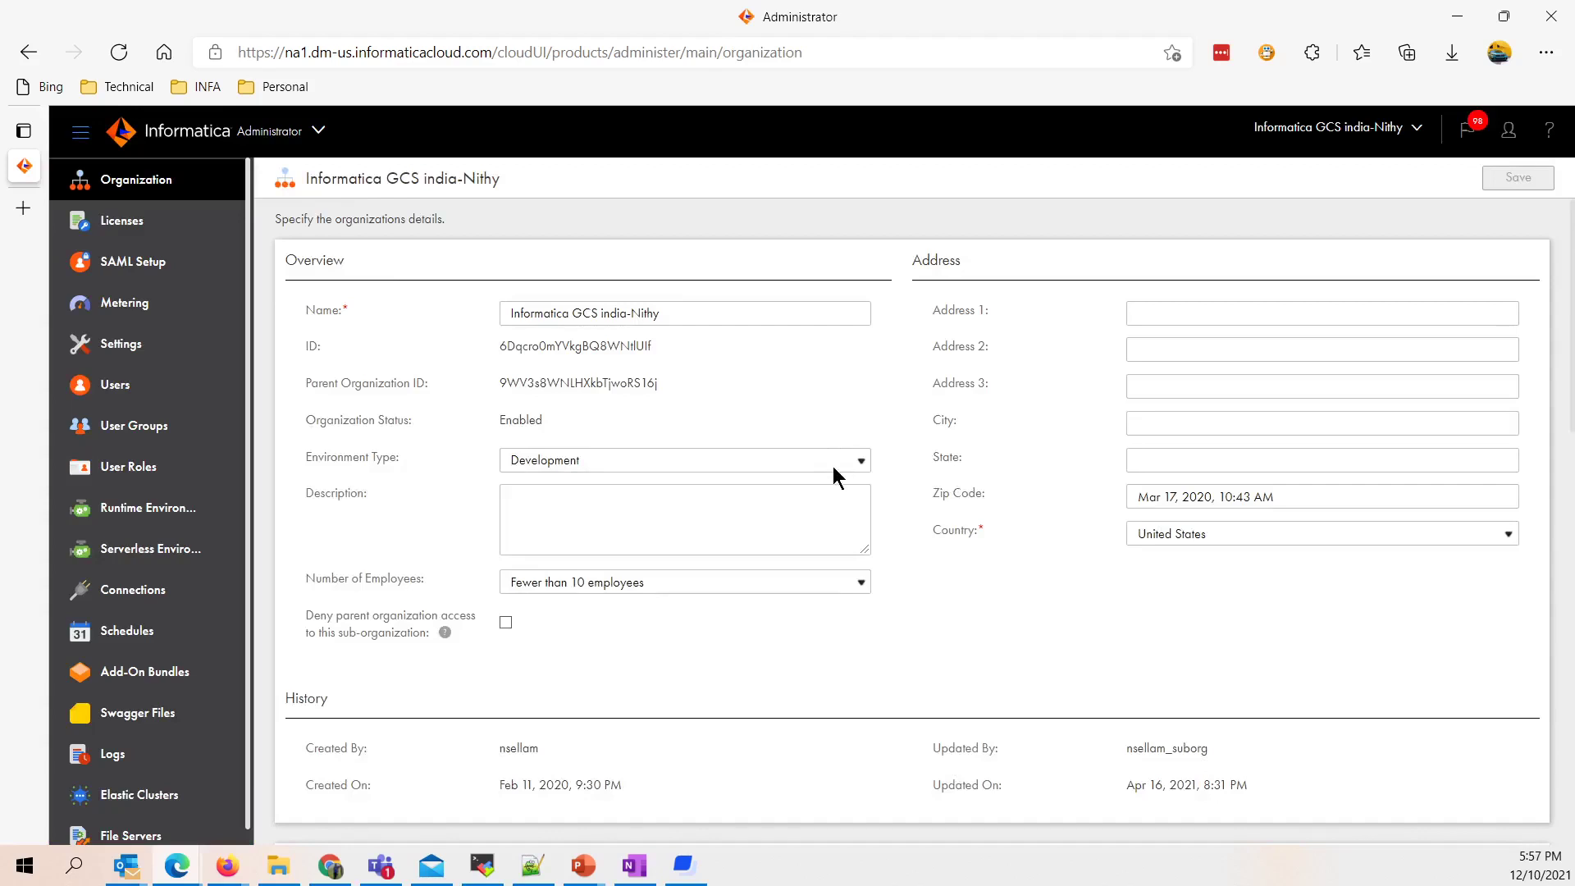
Show Runtime Environments and open the action menu for Nithy_Linux_SA_Group.
{"action": "left_click", "coordinate": [148, 509]}
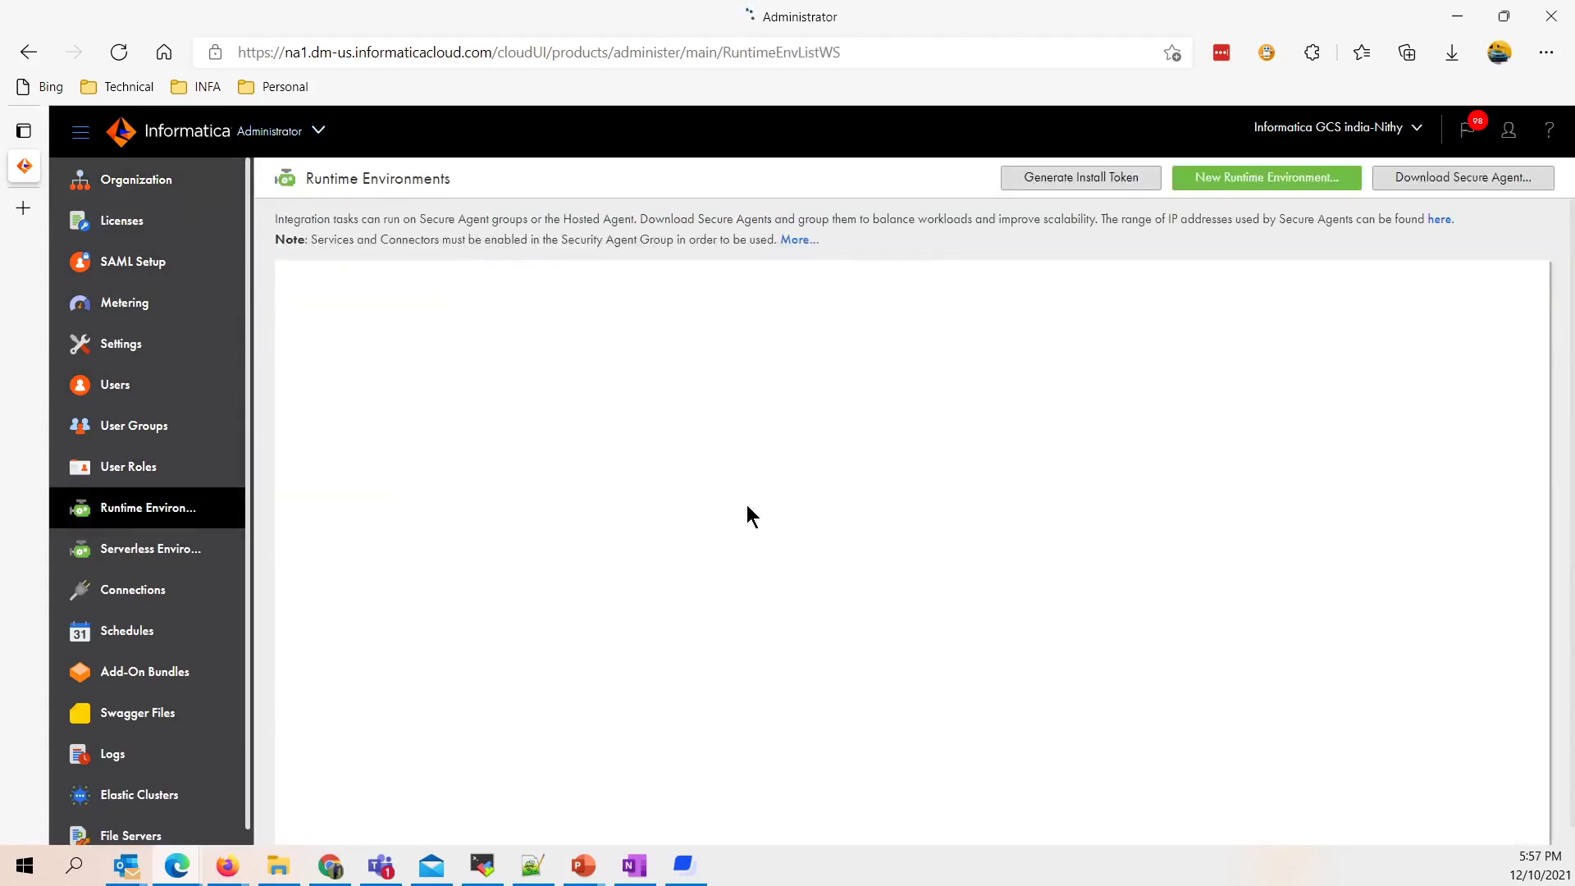
{"action": "scroll", "coordinate": [747, 504], "scroll_direction": "down", "scroll_amount": 2}
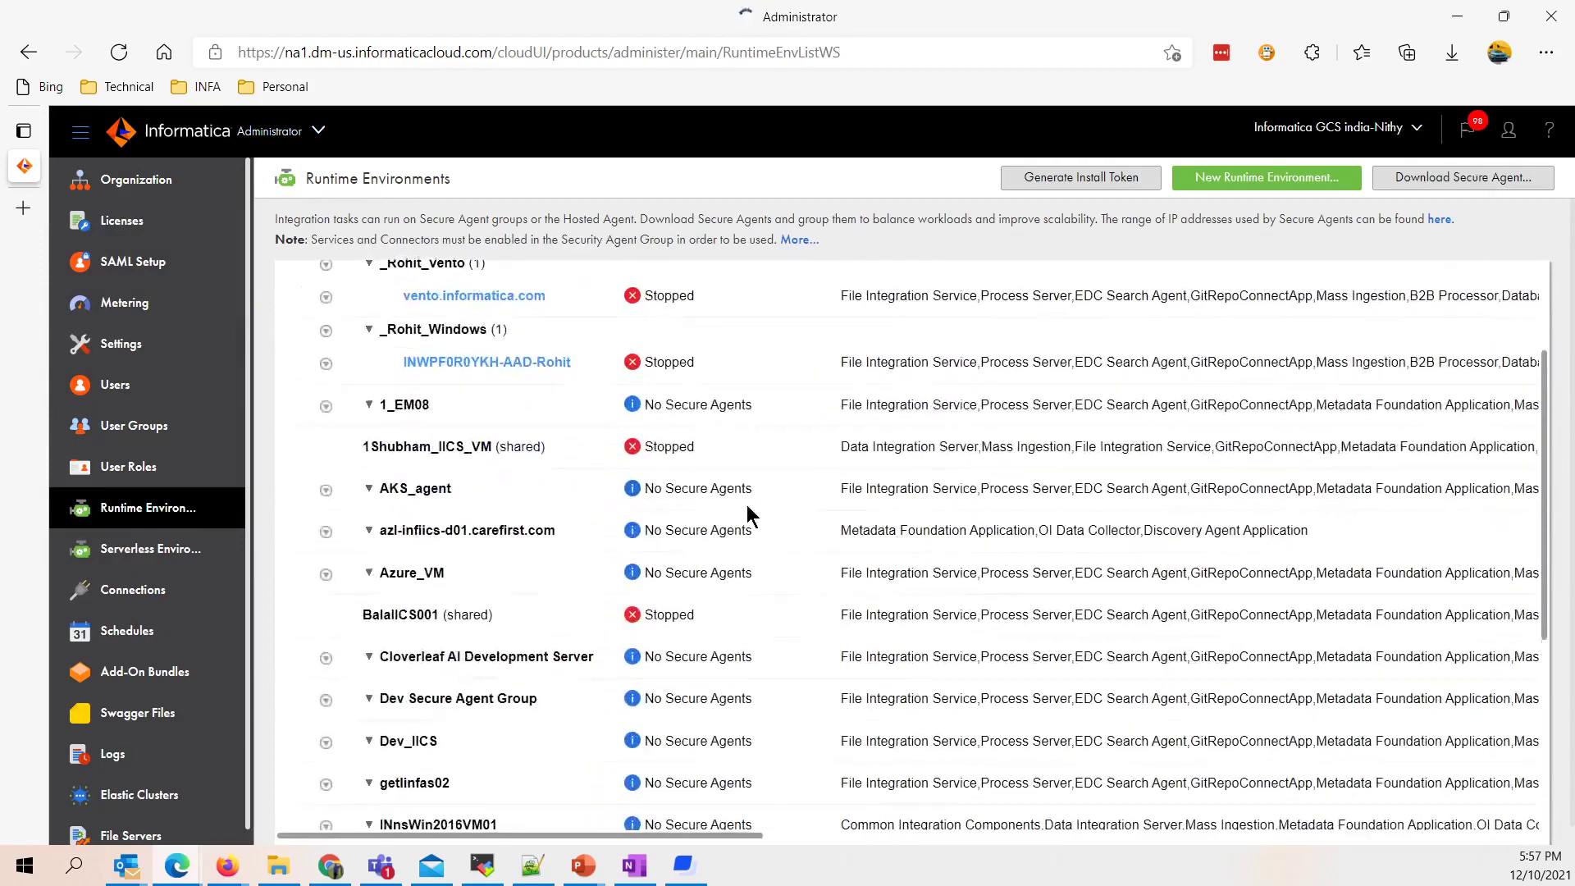
{"action": "scroll", "coordinate": [747, 504], "scroll_direction": "down", "scroll_amount": 5}
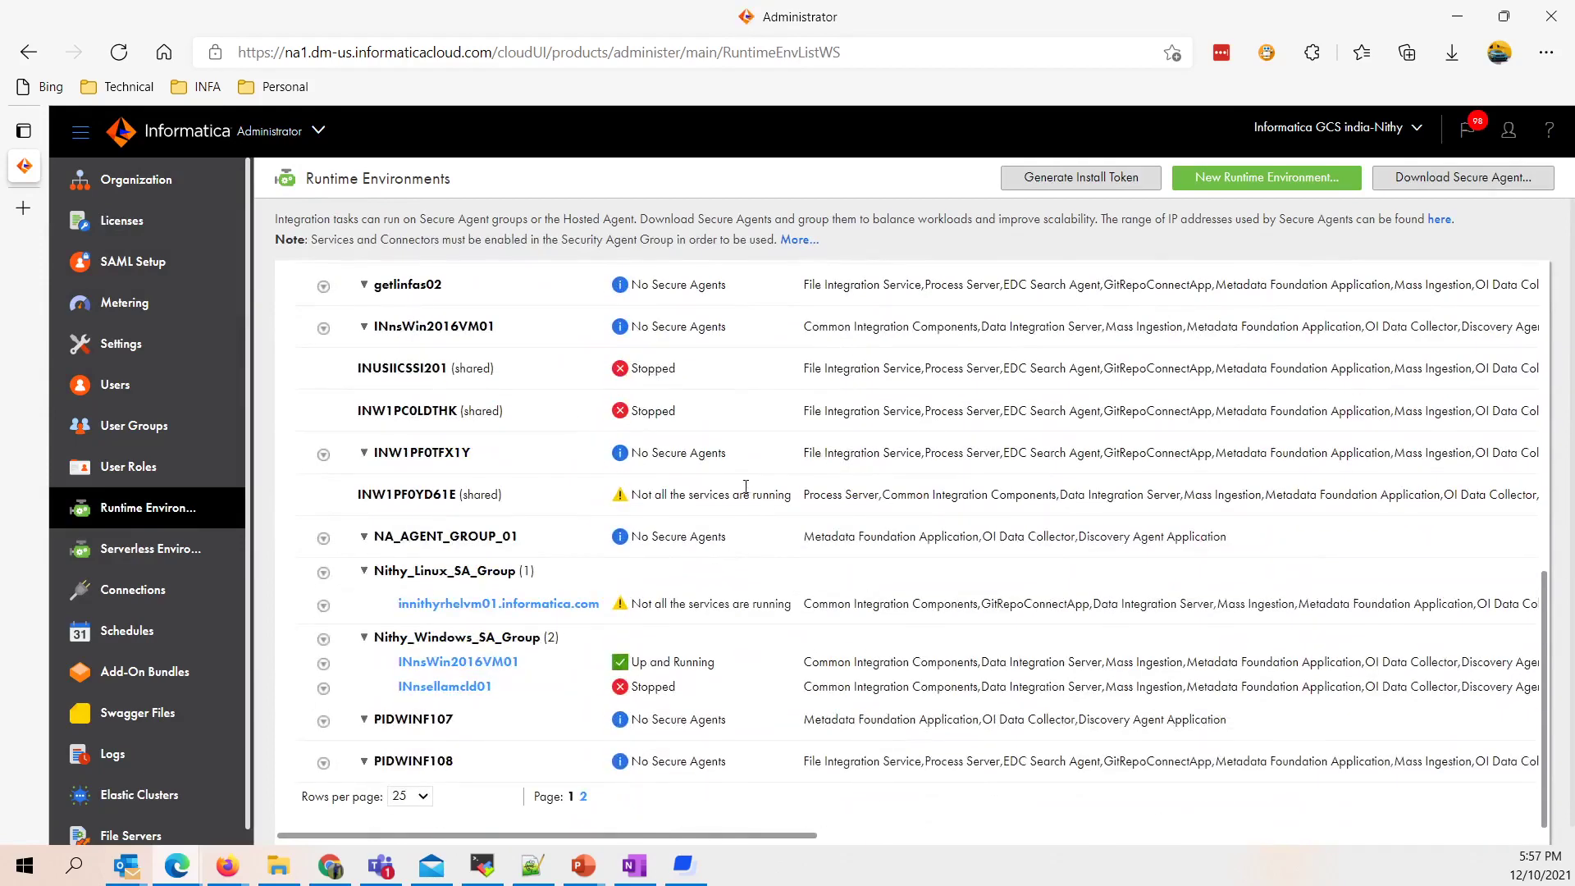
{"action": "left_click", "coordinate": [324, 574]}
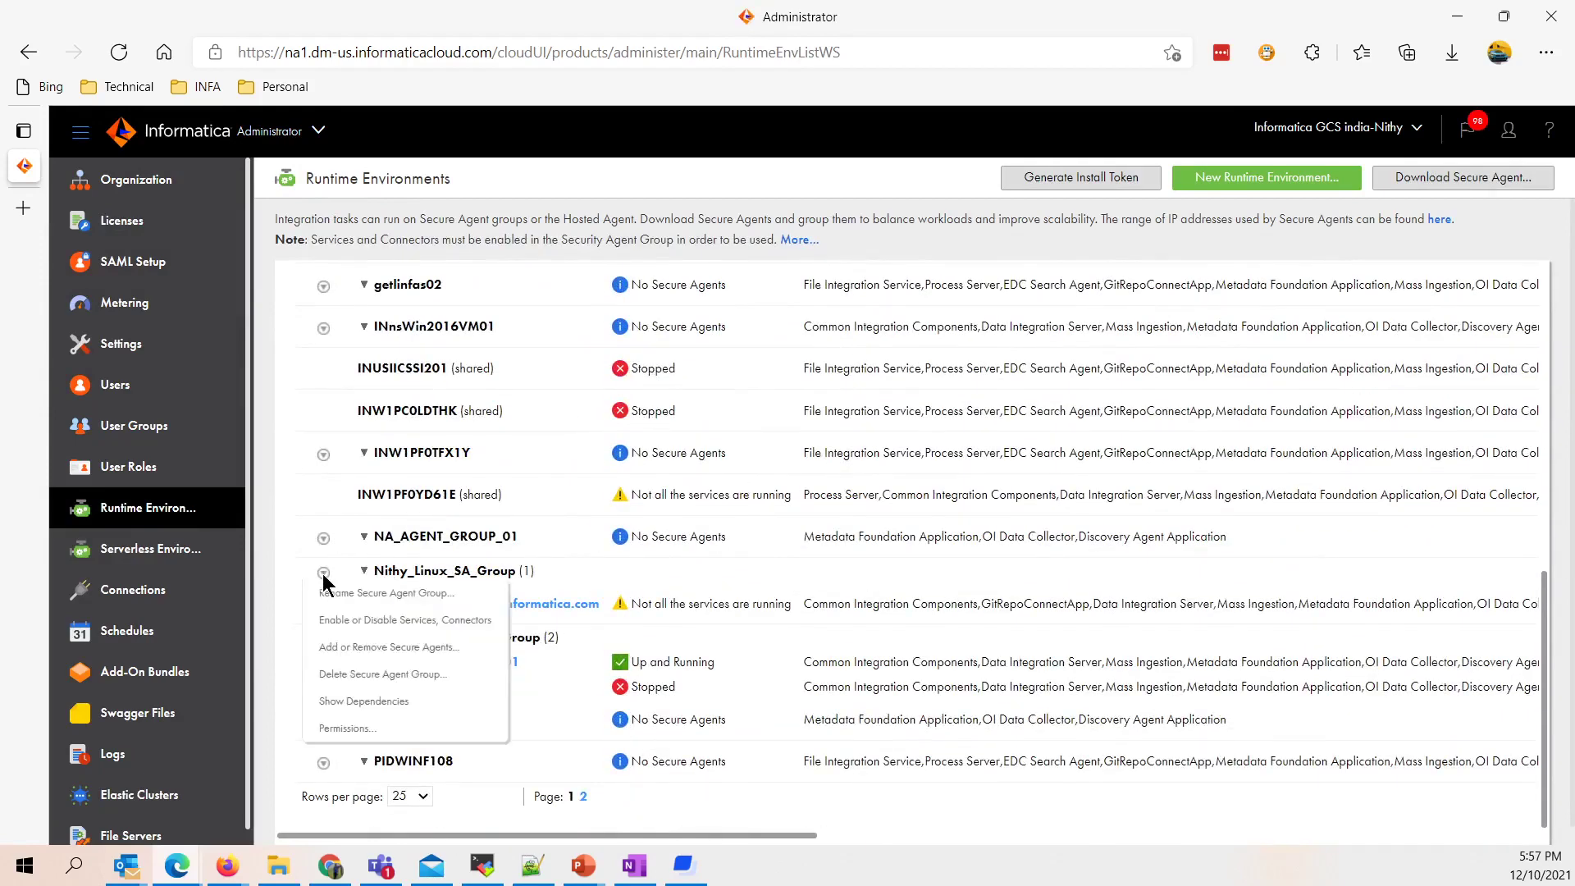
{"action": "left_click", "coordinate": [420, 590]}
{"action": "left_click", "coordinate": [323, 574]}
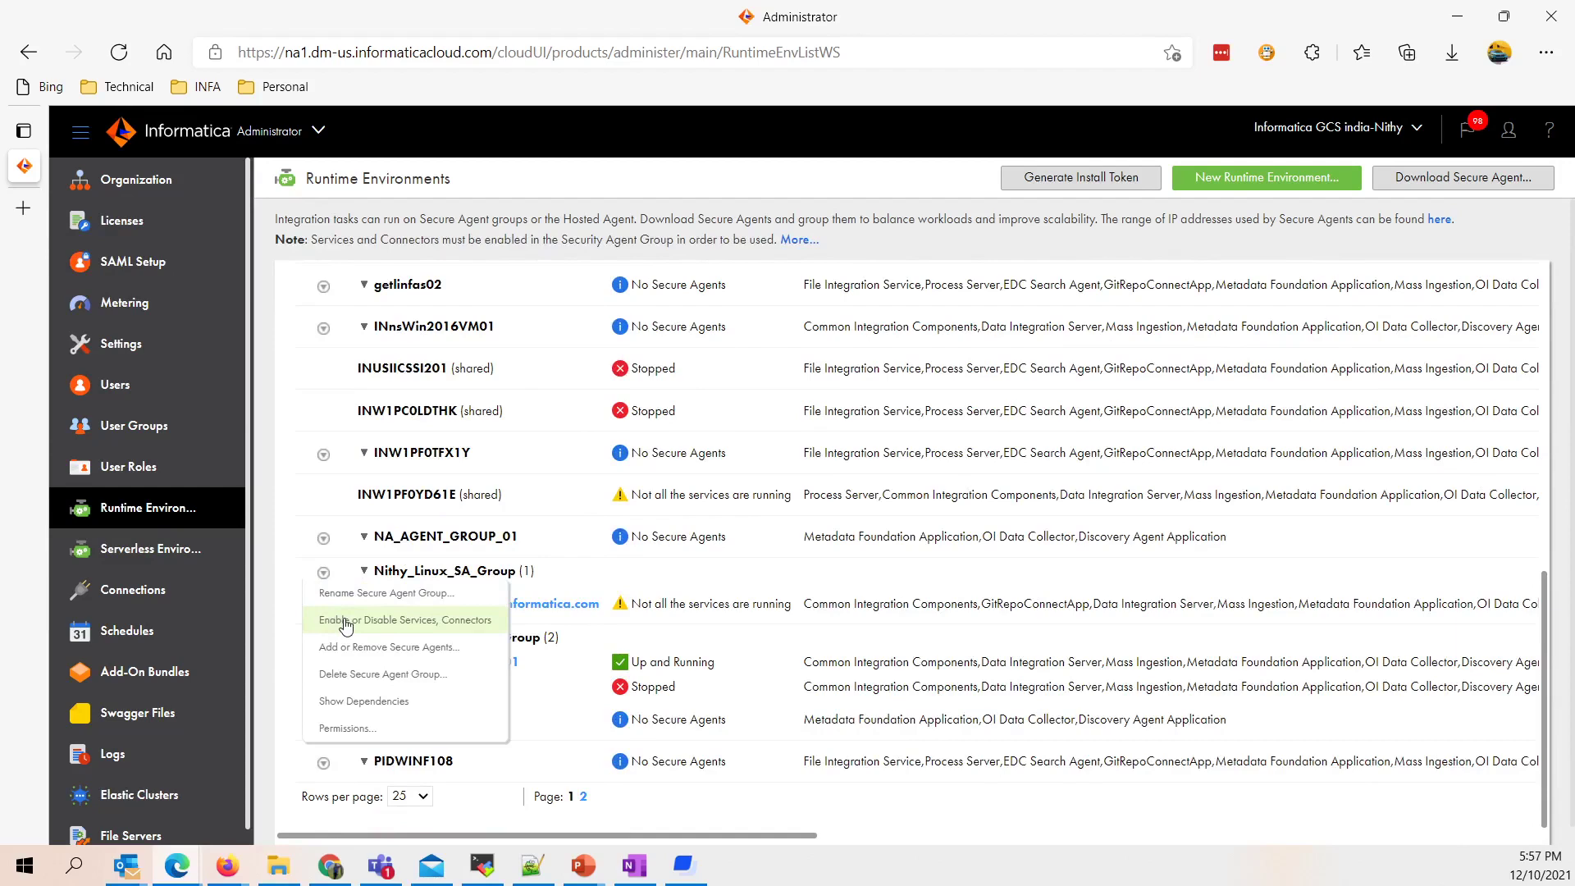
{"action": "left_click", "coordinate": [345, 621]}
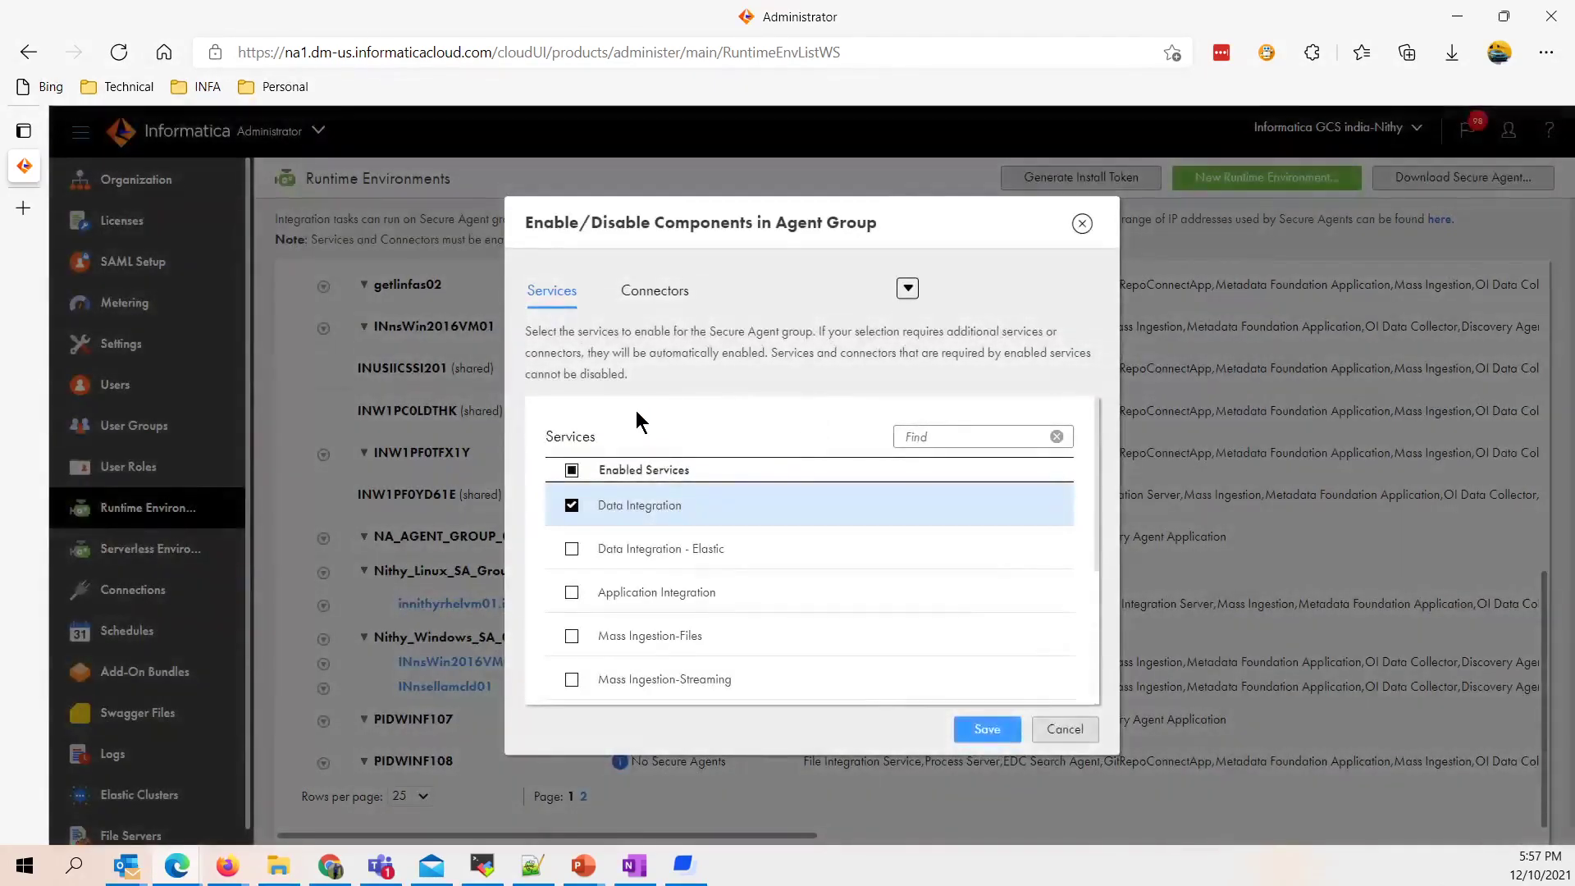
{"action": "scroll", "coordinate": [663, 542], "scroll_direction": "down", "scroll_amount": 1}
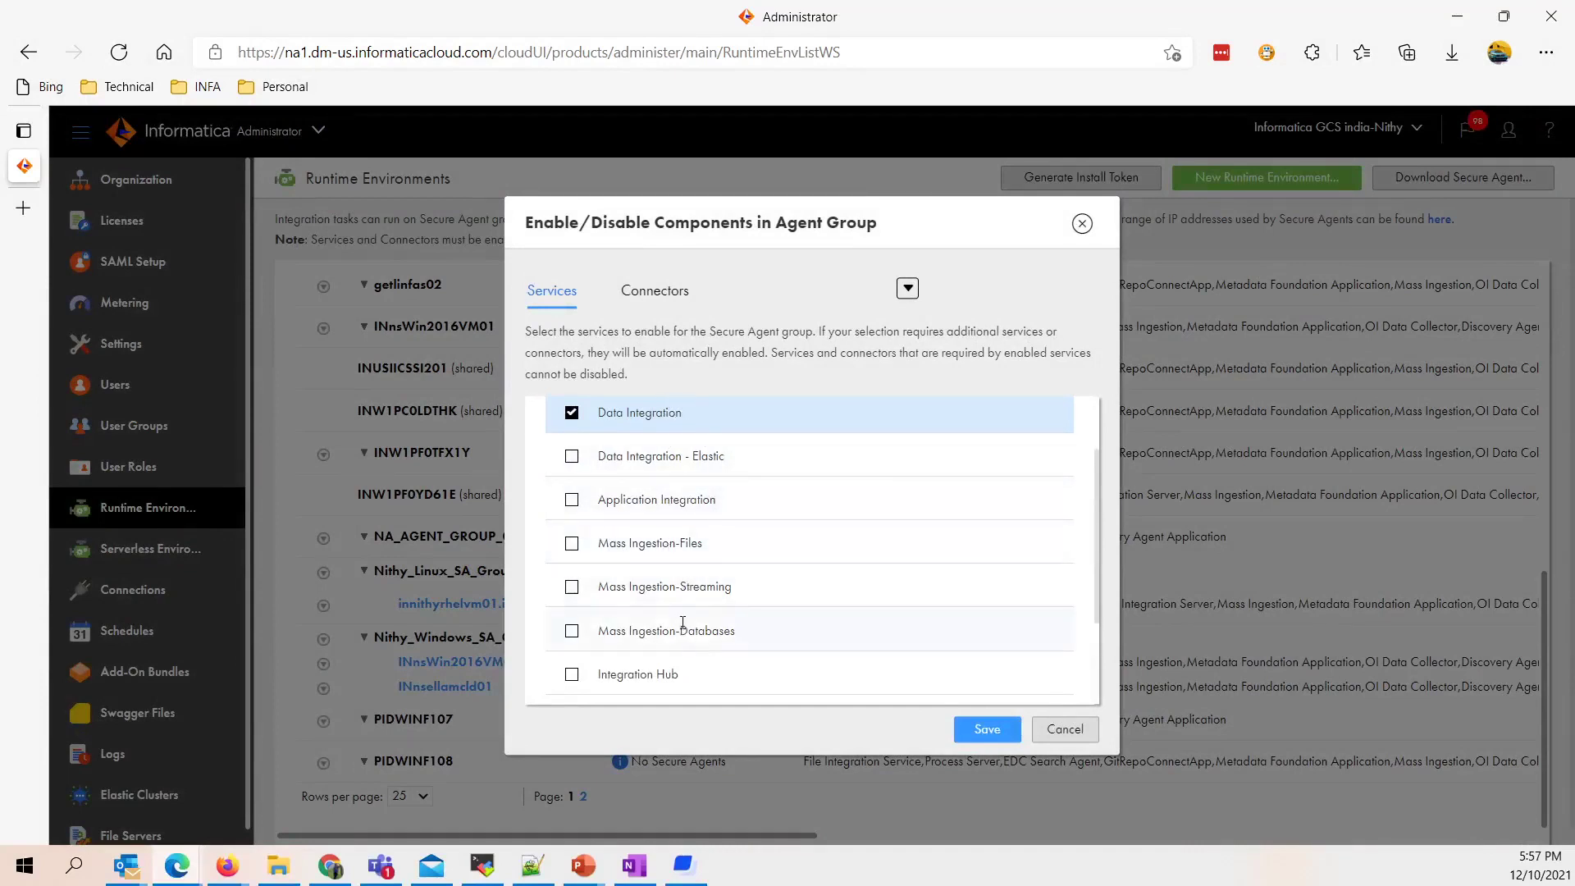
{"action": "scroll", "coordinate": [671, 614], "scroll_direction": "down", "scroll_amount": 1}
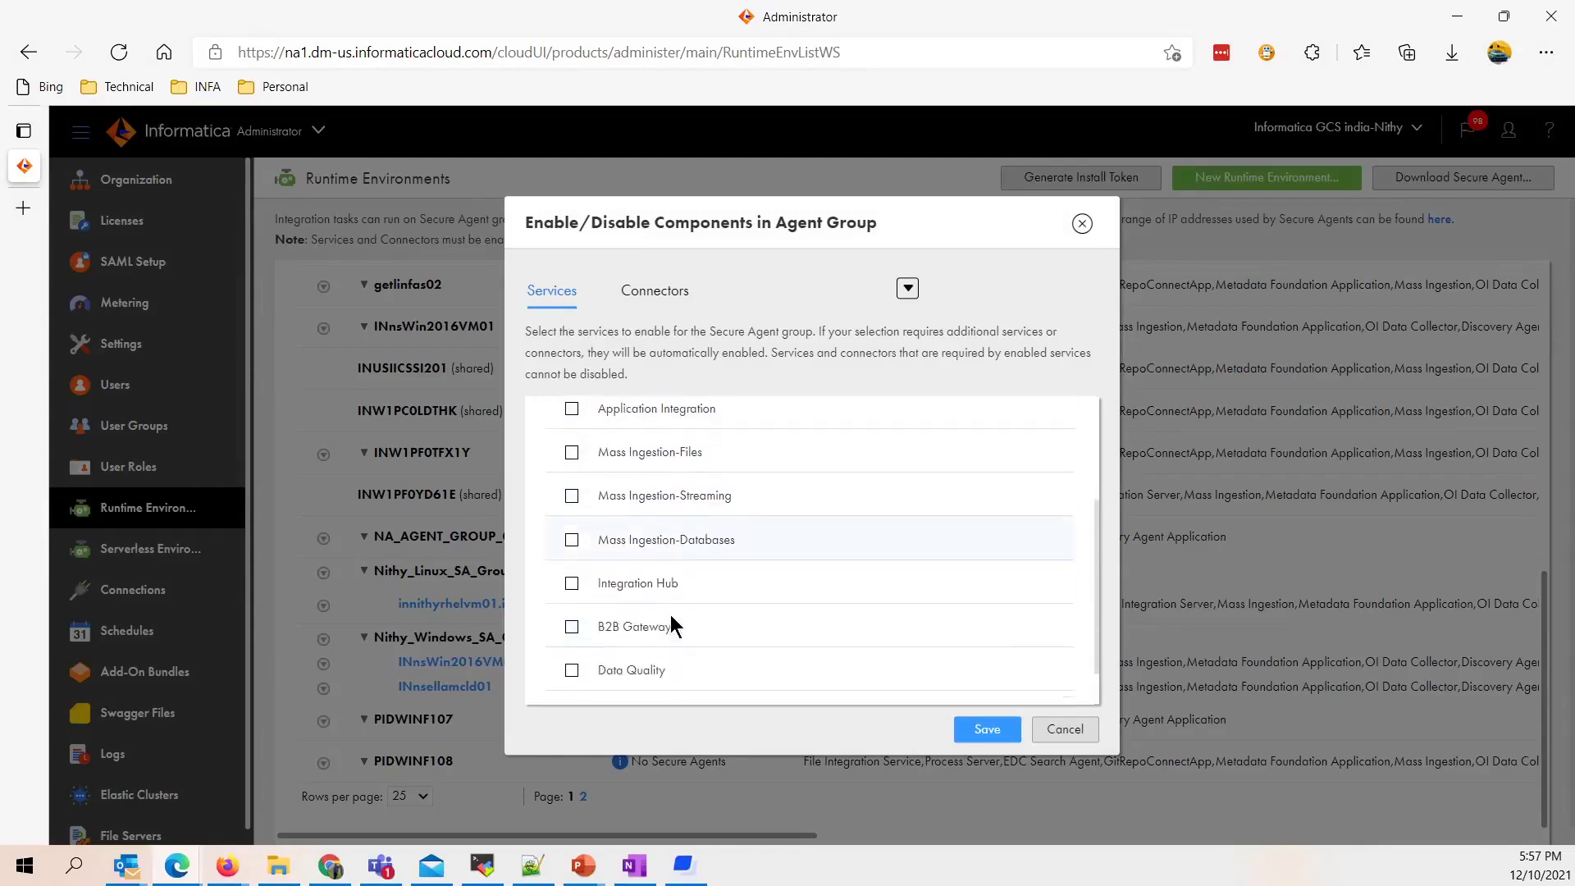
{"action": "scroll", "coordinate": [671, 615], "scroll_direction": "up", "scroll_amount": 2}
{"action": "left_click", "coordinate": [660, 309]}
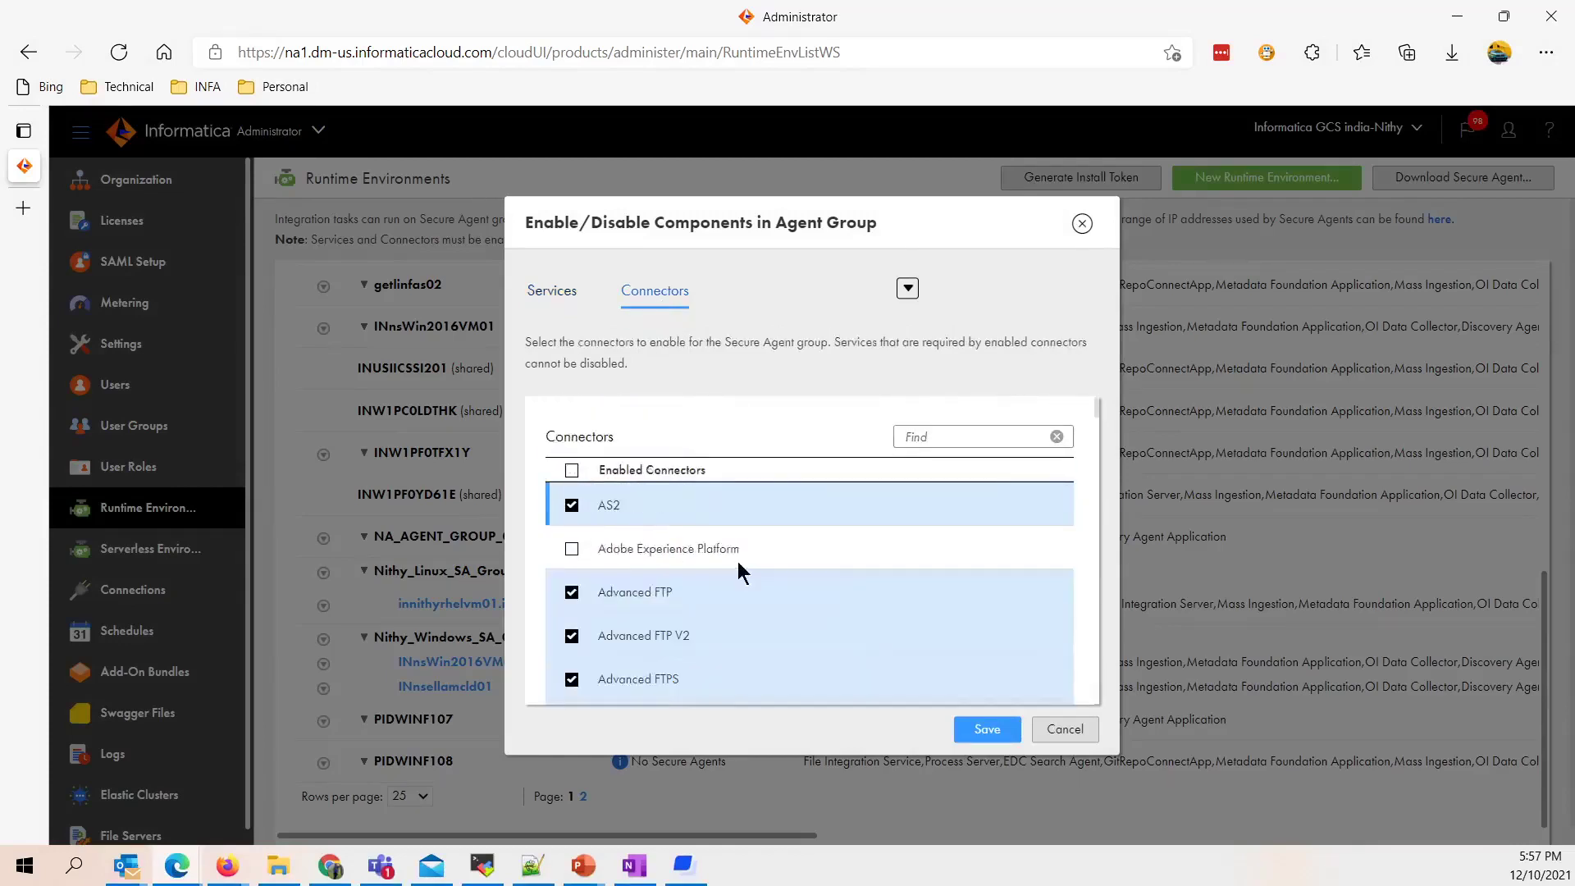
{"action": "scroll", "coordinate": [716, 570], "scroll_direction": "down", "scroll_amount": 1}
{"action": "scroll", "coordinate": [716, 569], "scroll_direction": "down", "scroll_amount": 2}
{"action": "scroll", "coordinate": [717, 568], "scroll_direction": "down", "scroll_amount": 2}
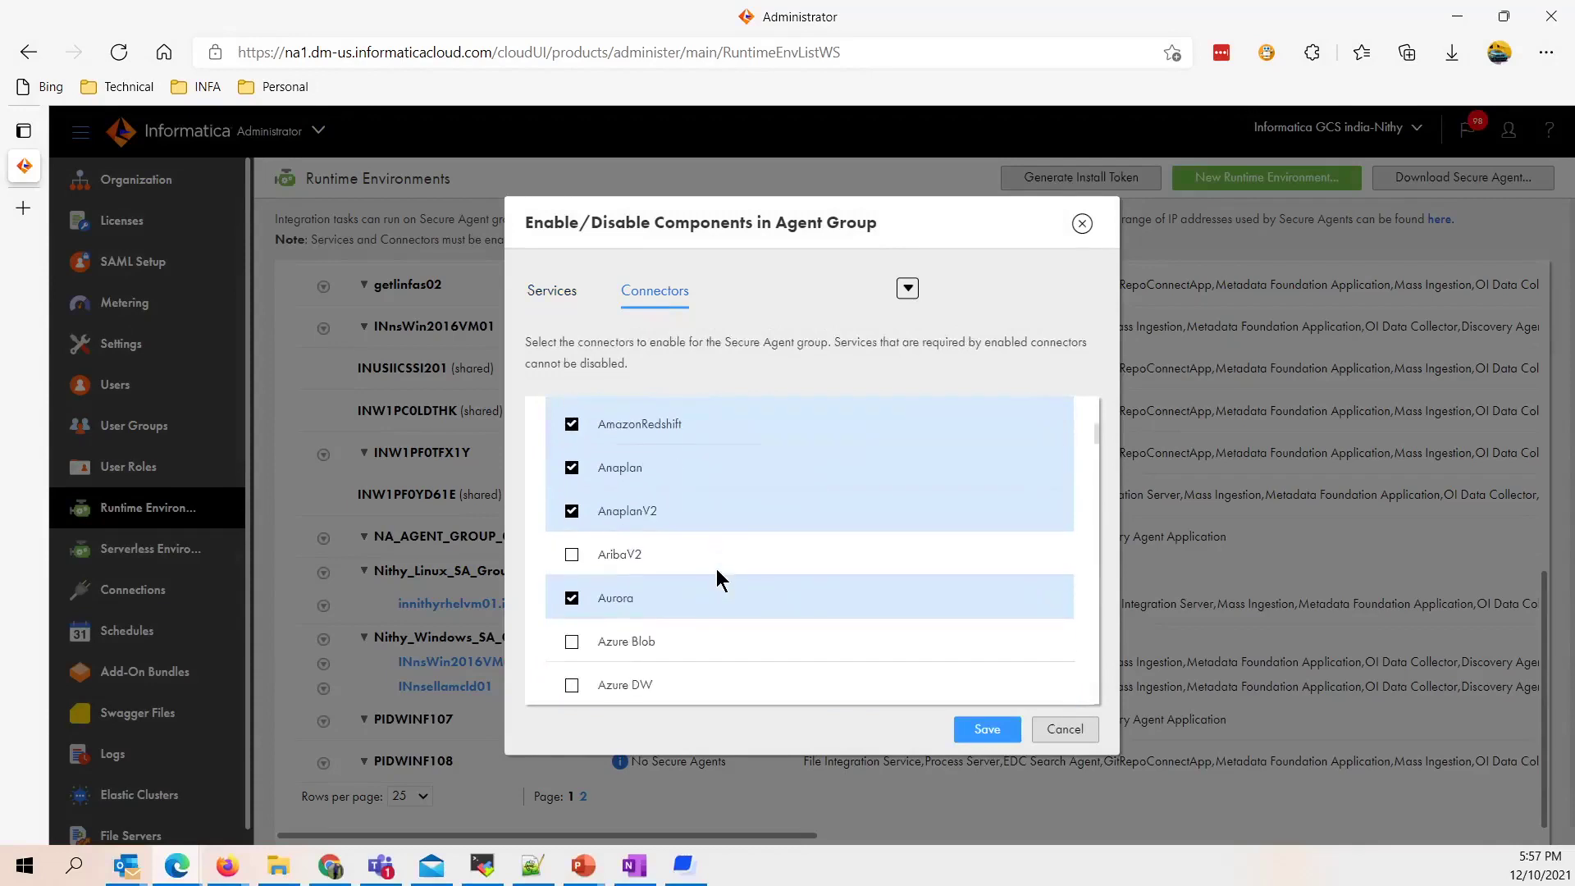
{"action": "scroll", "coordinate": [716, 569], "scroll_direction": "down", "scroll_amount": 2}
{"action": "scroll", "coordinate": [726, 542], "scroll_direction": "down", "scroll_amount": 2}
{"action": "left_click", "coordinate": [906, 288]}
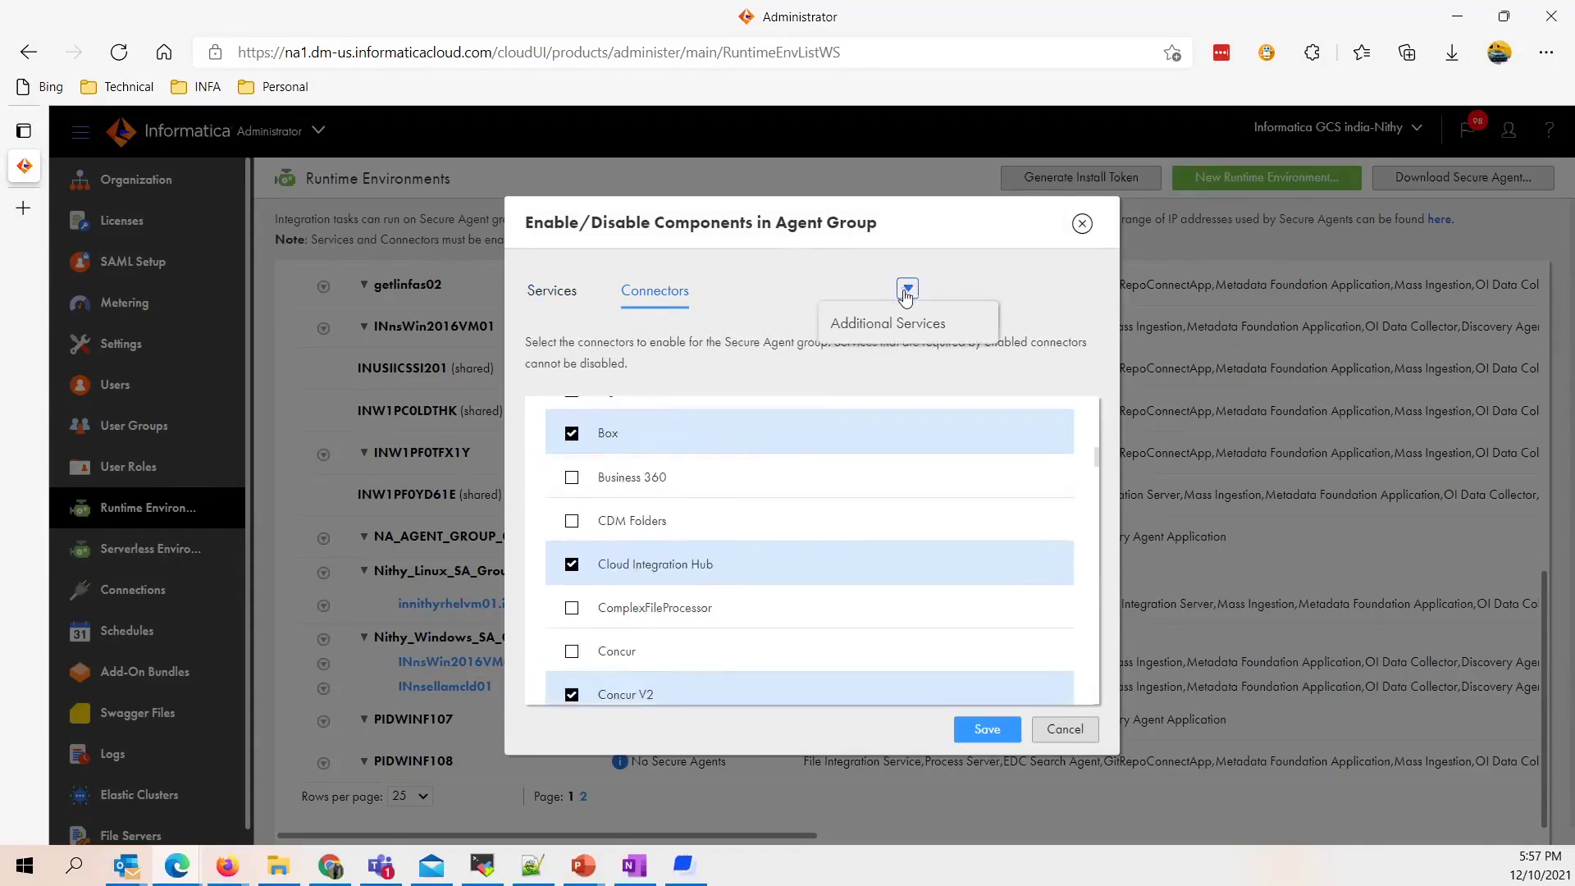
{"action": "left_click", "coordinate": [894, 323]}
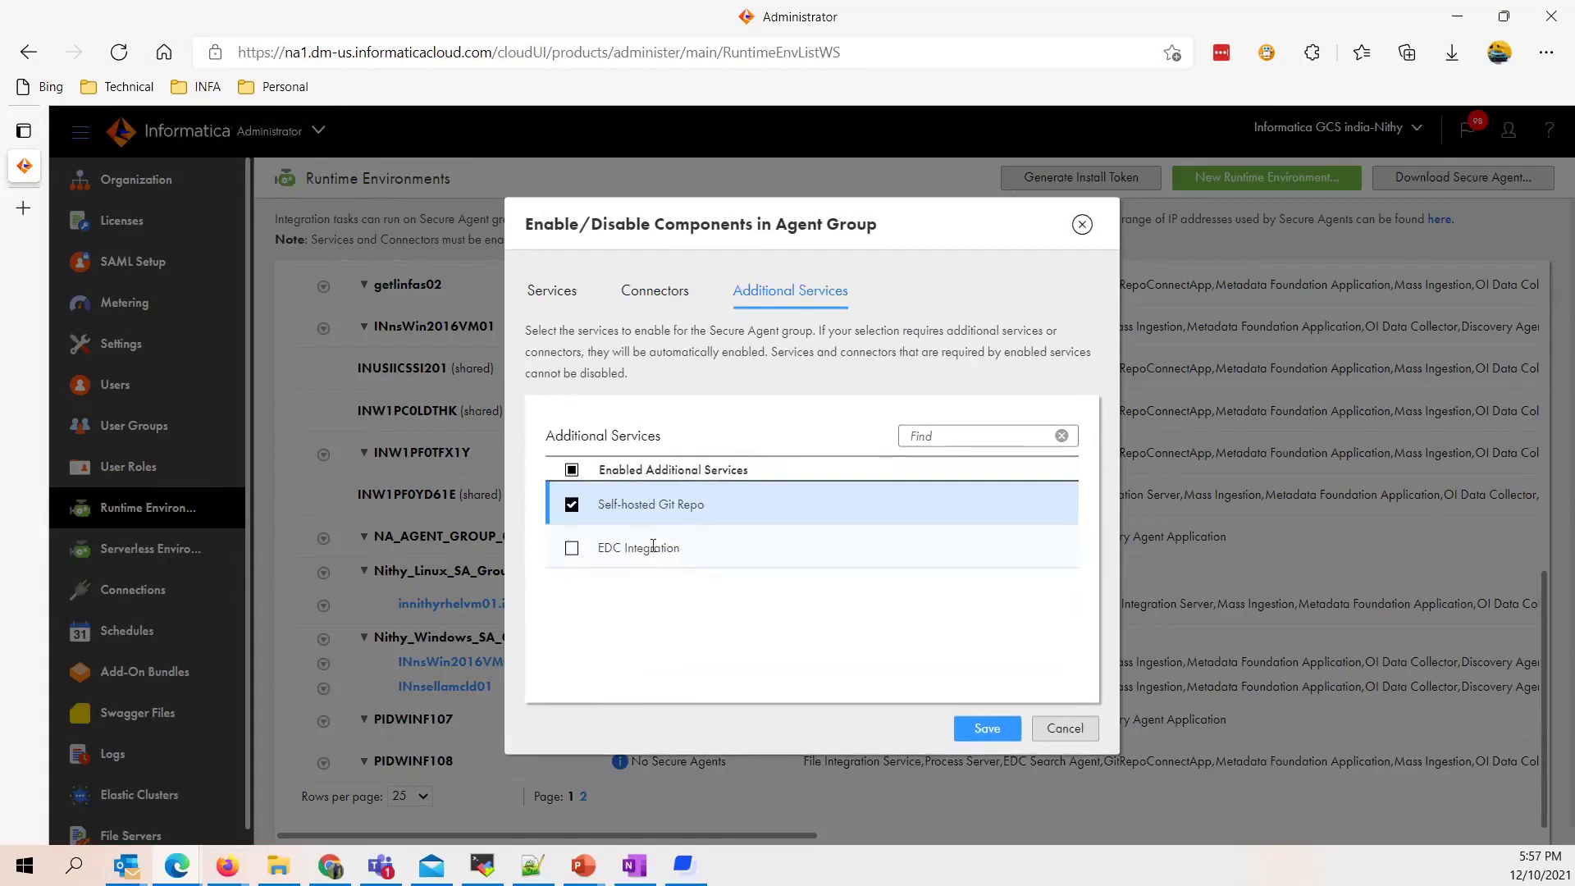
{"action": "left_click", "coordinate": [1054, 727]}
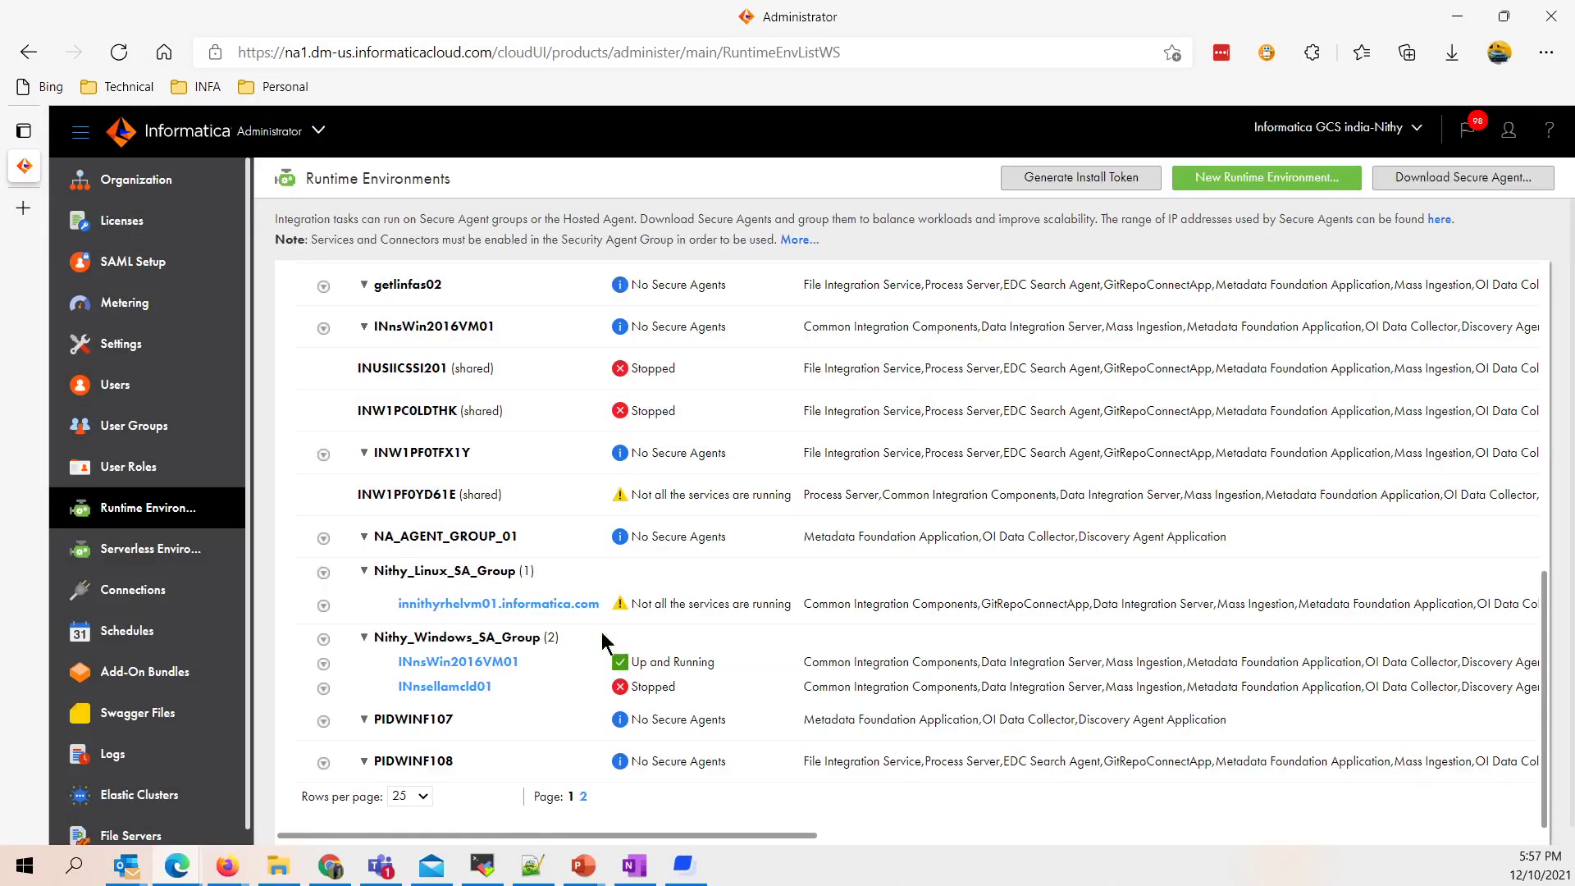
Open agent innithyrhelvm01.informatica.com's details and list its Data Integration Server packages.
{"action": "left_click", "coordinate": [536, 603]}
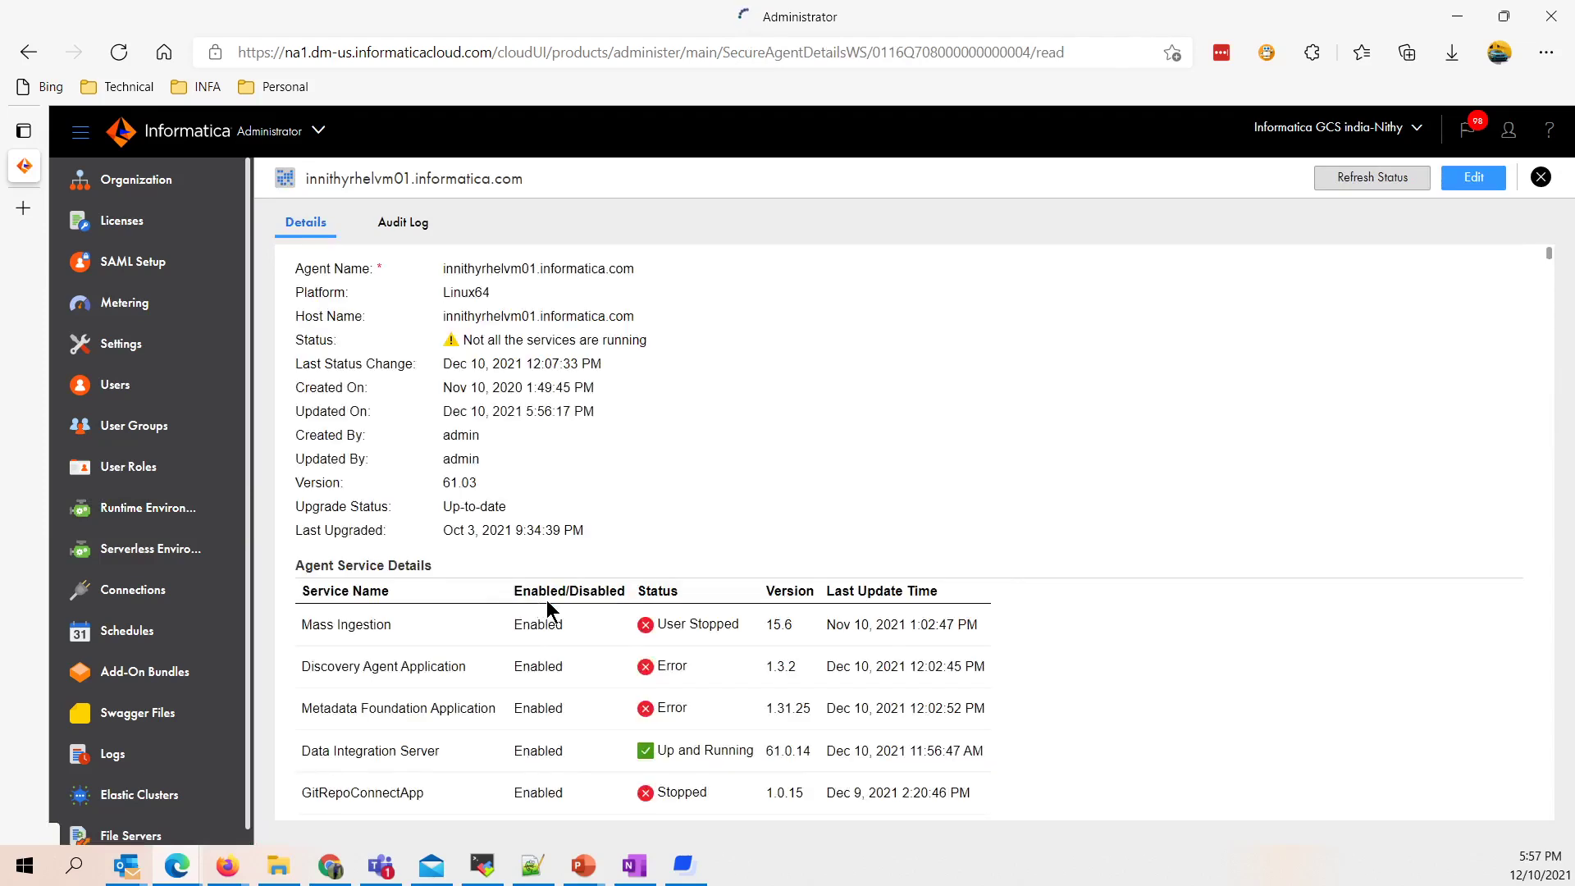
{"action": "scroll", "coordinate": [547, 600], "scroll_direction": "down", "scroll_amount": 1}
{"action": "scroll", "coordinate": [546, 599], "scroll_direction": "down", "scroll_amount": 2}
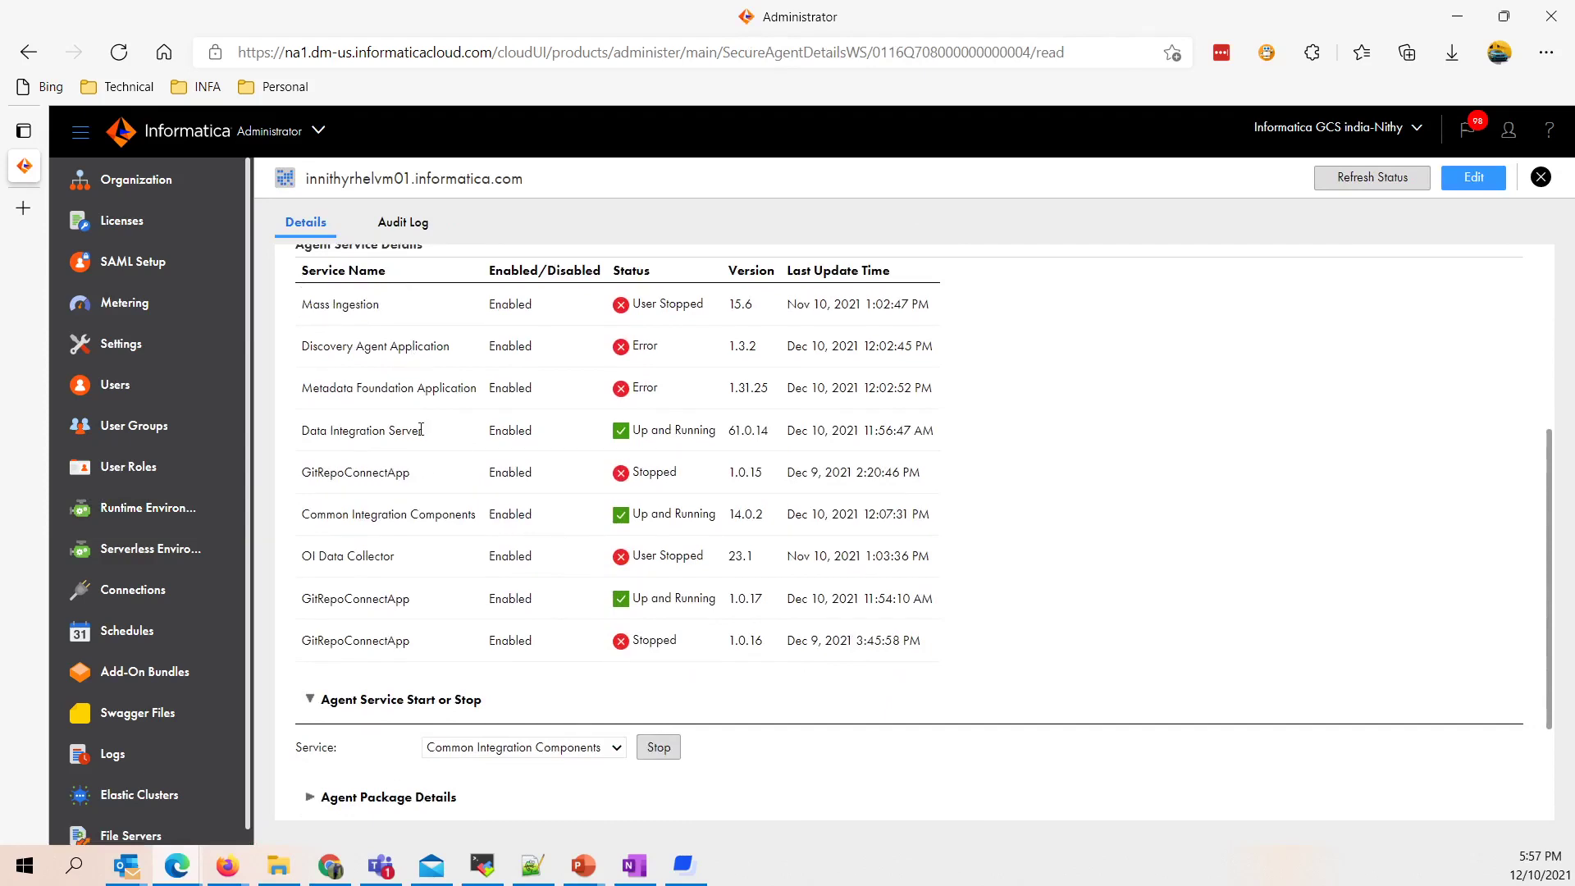
{"action": "scroll", "coordinate": [421, 428], "scroll_direction": "down", "scroll_amount": 2}
{"action": "left_click", "coordinate": [310, 644]}
{"action": "scroll", "coordinate": [411, 636], "scroll_direction": "down", "scroll_amount": 1}
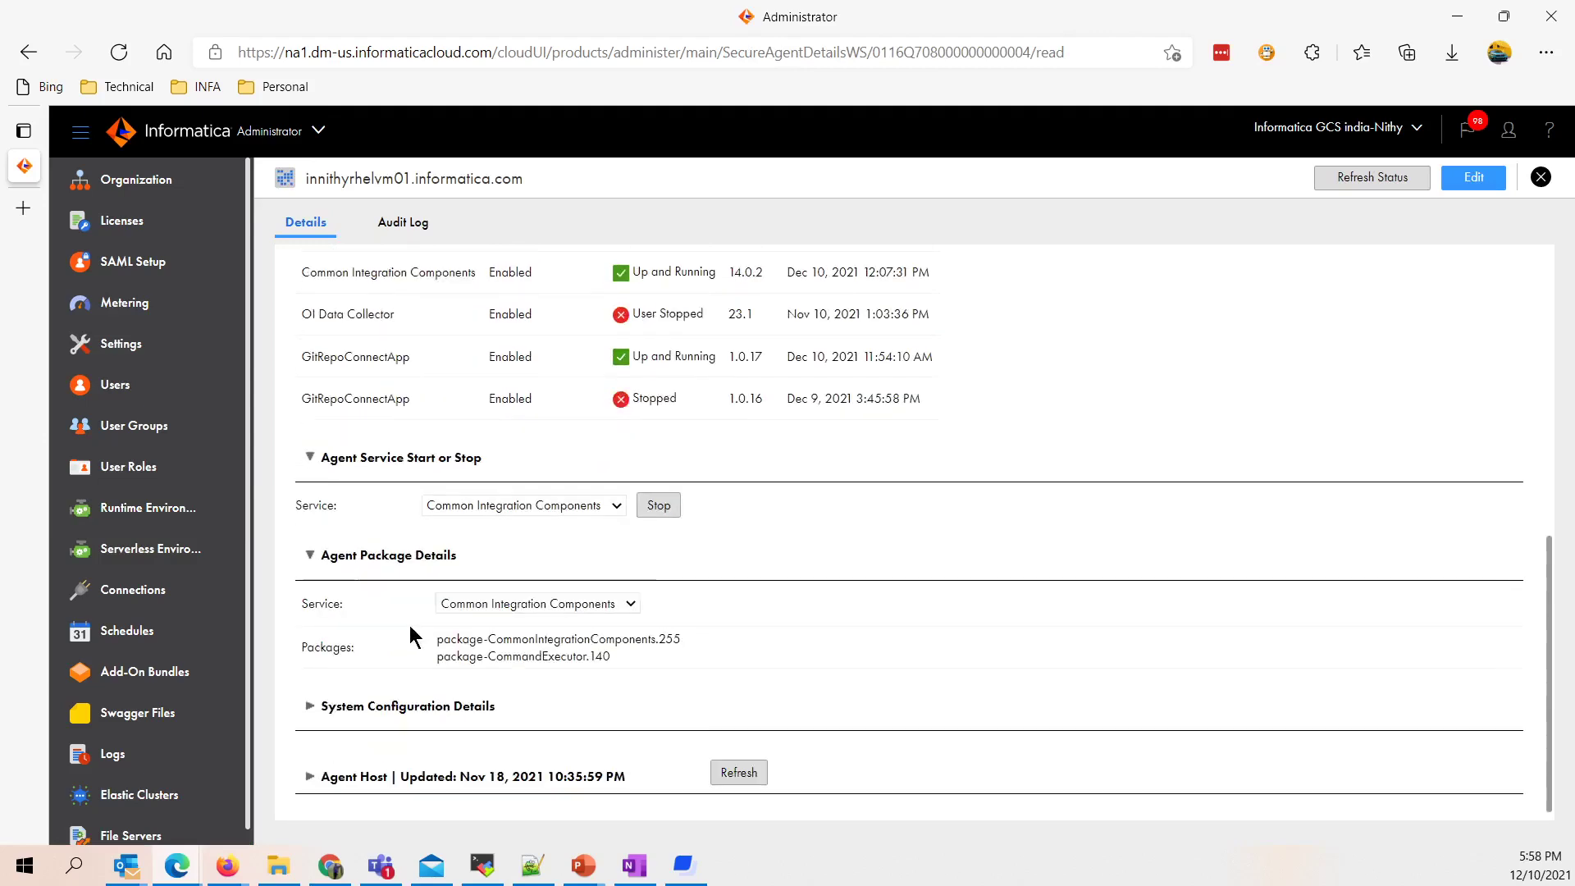
{"action": "left_click", "coordinate": [477, 606]}
{"action": "left_click", "coordinate": [492, 406]}
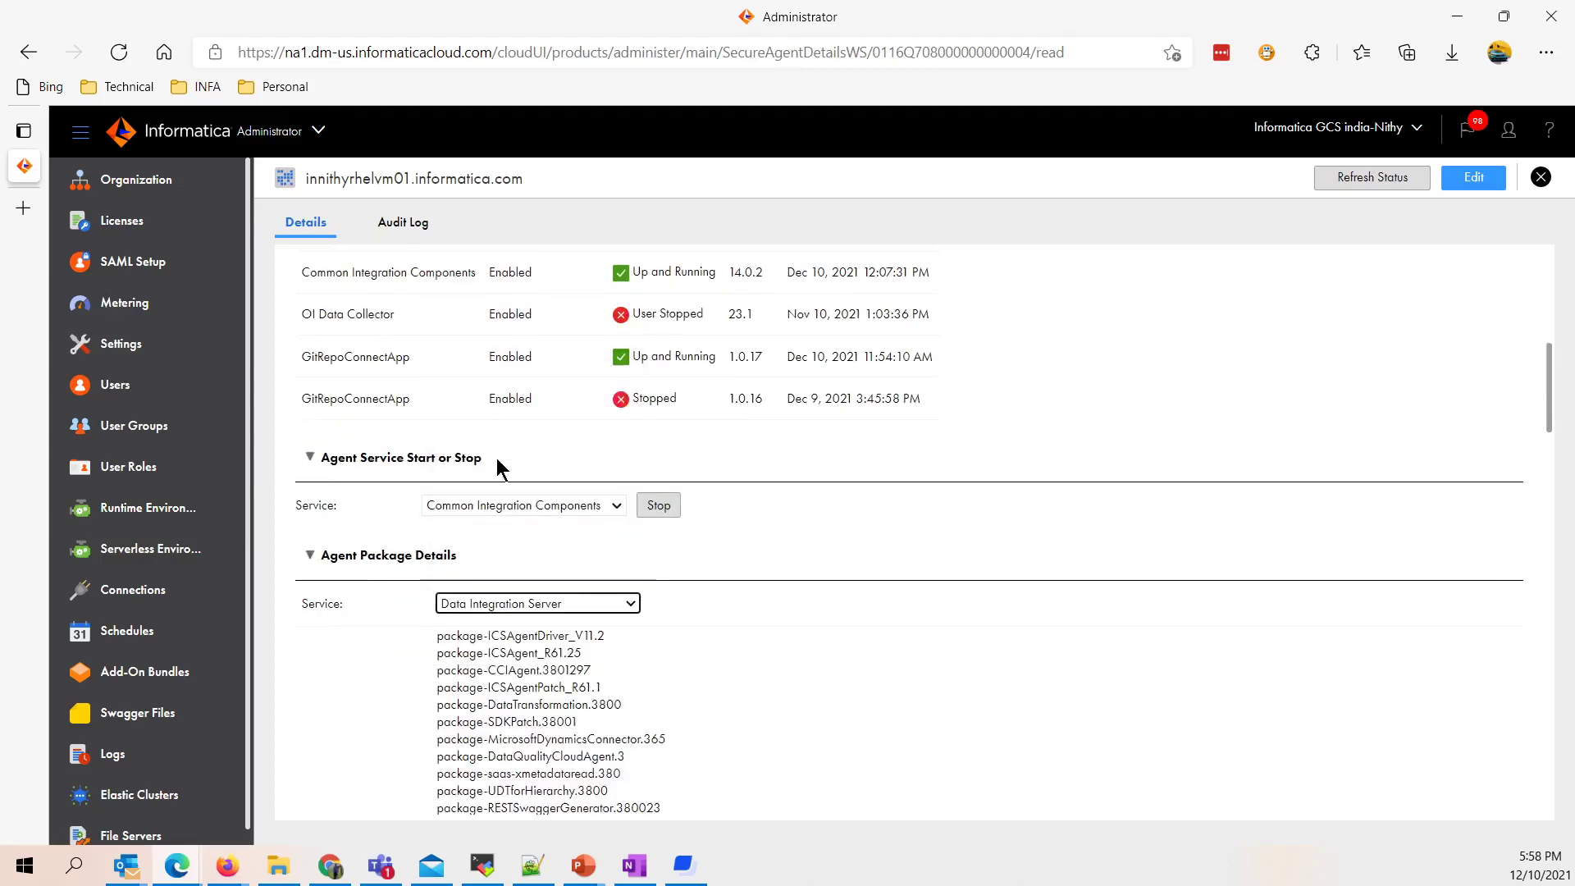
{"action": "scroll", "coordinate": [552, 606], "scroll_direction": "down", "scroll_amount": 3}
{"action": "scroll", "coordinate": [551, 607], "scroll_direction": "down", "scroll_amount": 3}
{"action": "scroll", "coordinate": [536, 461], "scroll_direction": "down", "scroll_amount": 3}
{"action": "scroll", "coordinate": [534, 460], "scroll_direction": "down", "scroll_amount": 3}
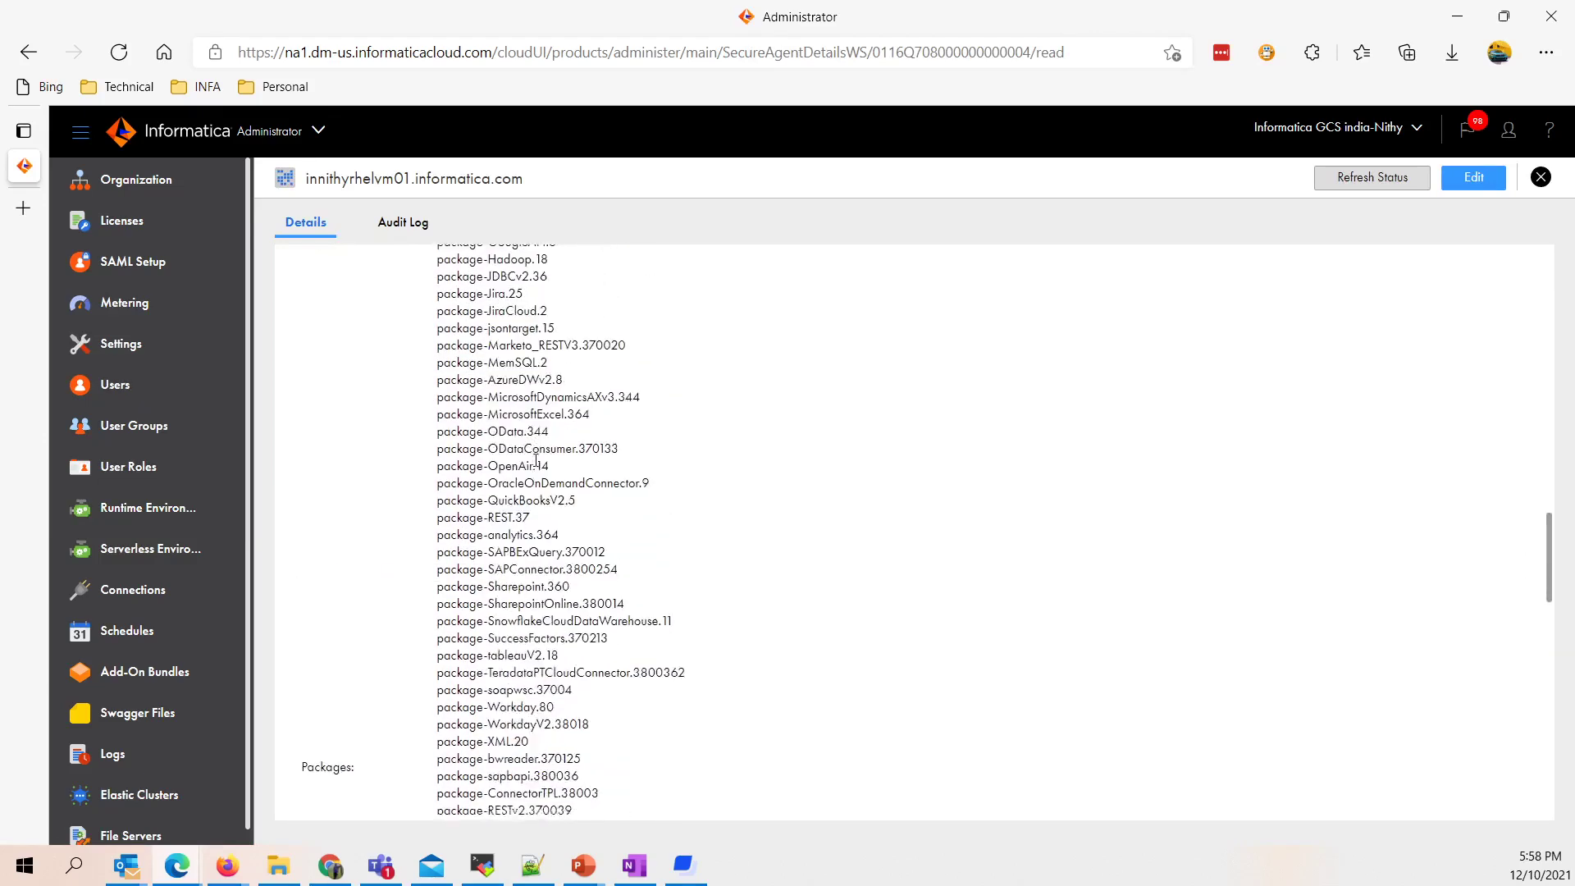
{"action": "scroll", "coordinate": [535, 460], "scroll_direction": "down", "scroll_amount": 3}
{"action": "scroll", "coordinate": [534, 460], "scroll_direction": "up", "scroll_amount": 3}
{"action": "scroll", "coordinate": [534, 460], "scroll_direction": "up", "scroll_amount": 3}
{"action": "scroll", "coordinate": [537, 458], "scroll_direction": "up", "scroll_amount": 3}
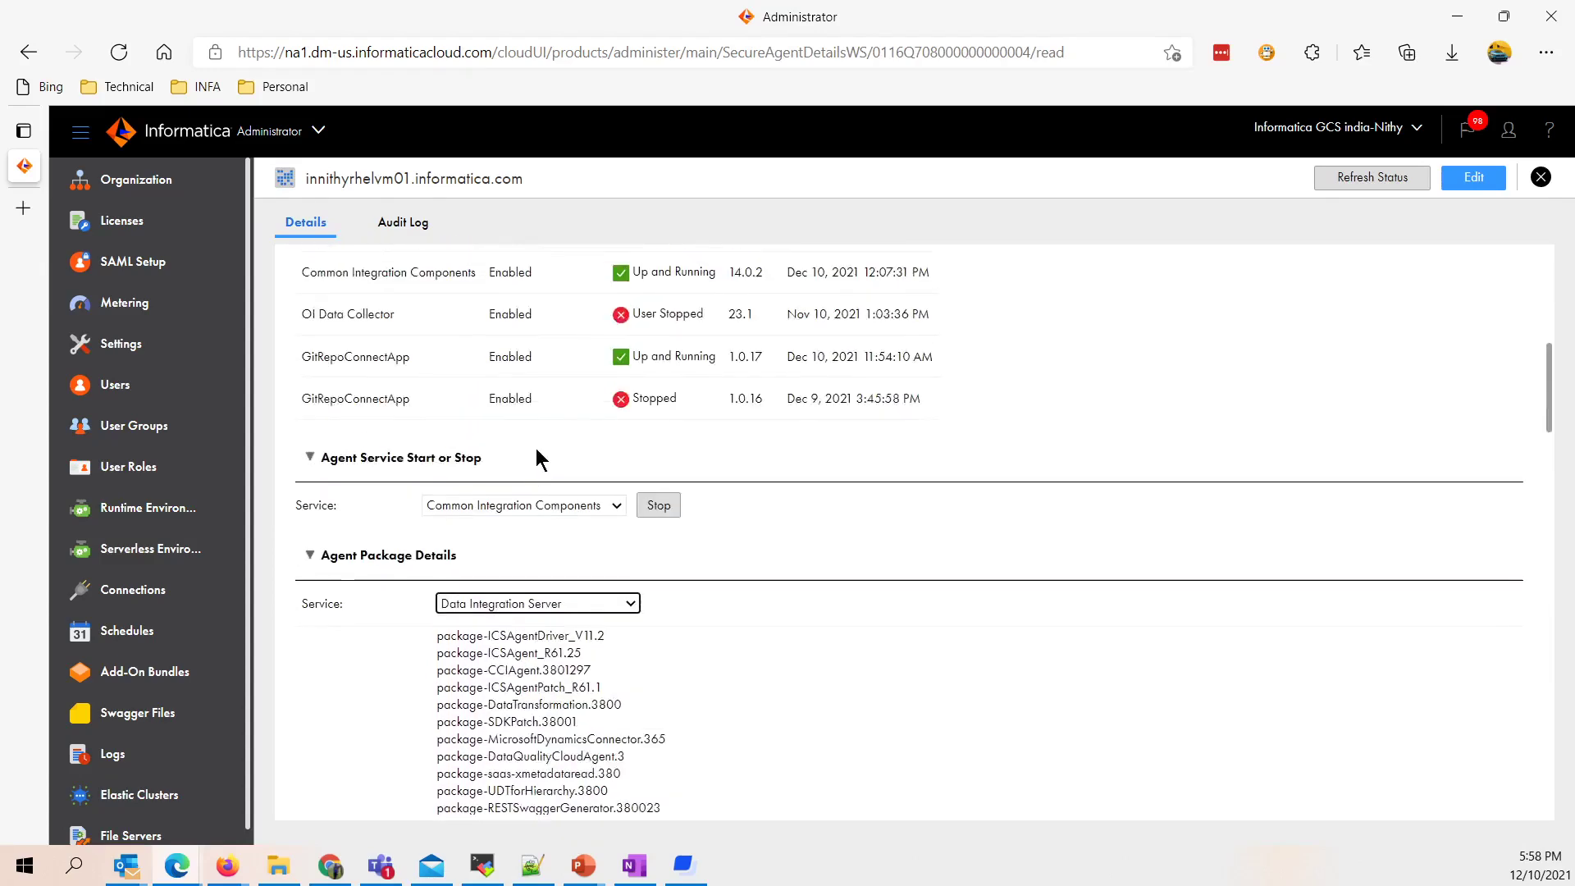
{"action": "scroll", "coordinate": [537, 460], "scroll_direction": "up", "scroll_amount": 3}
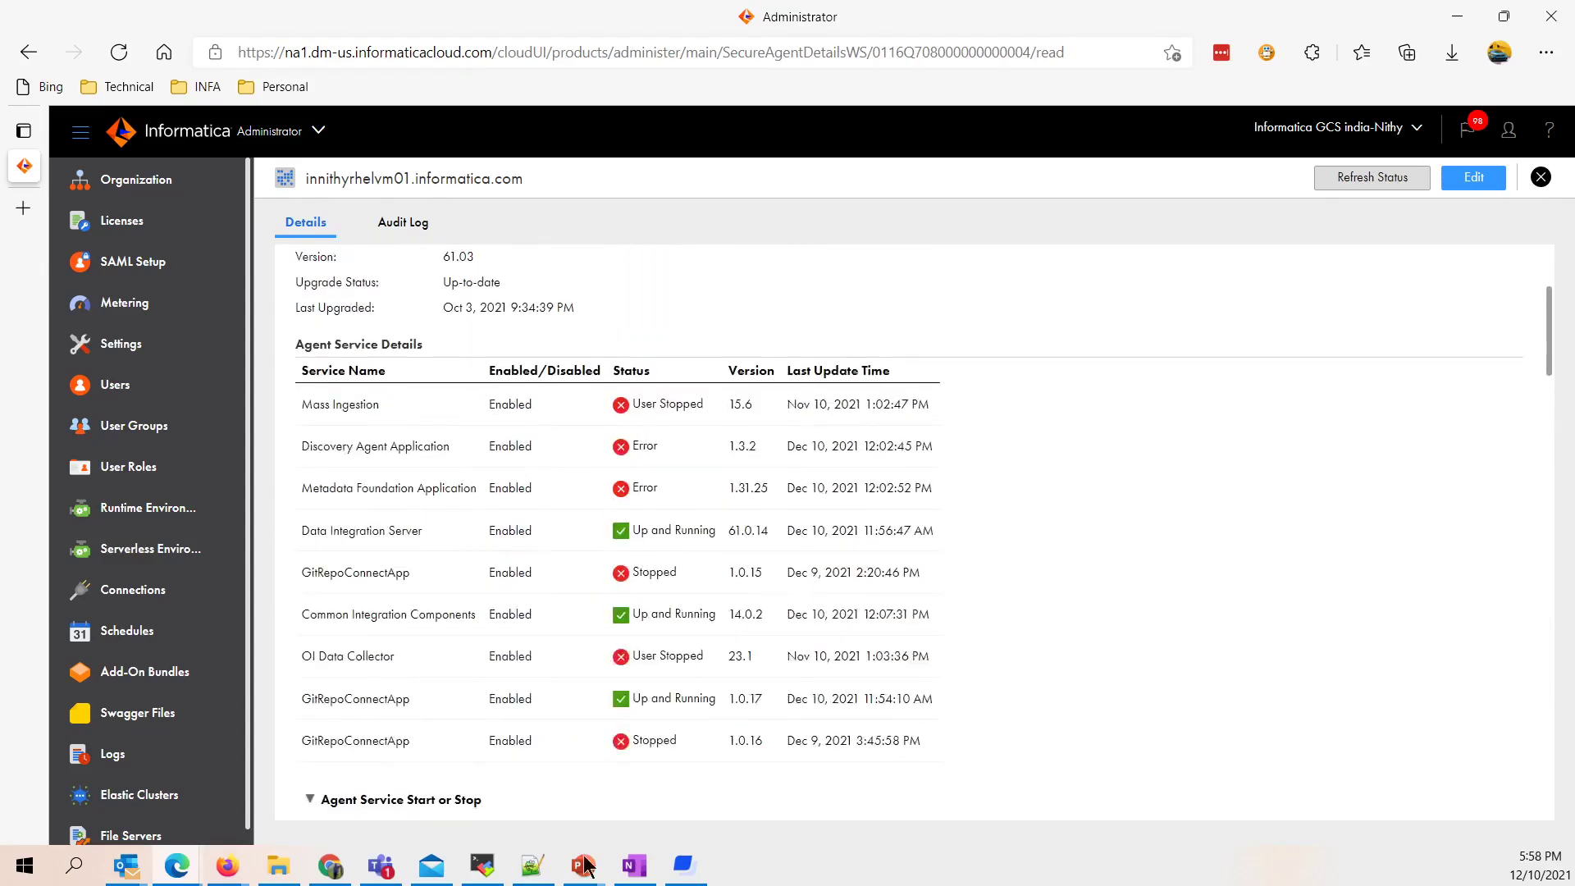